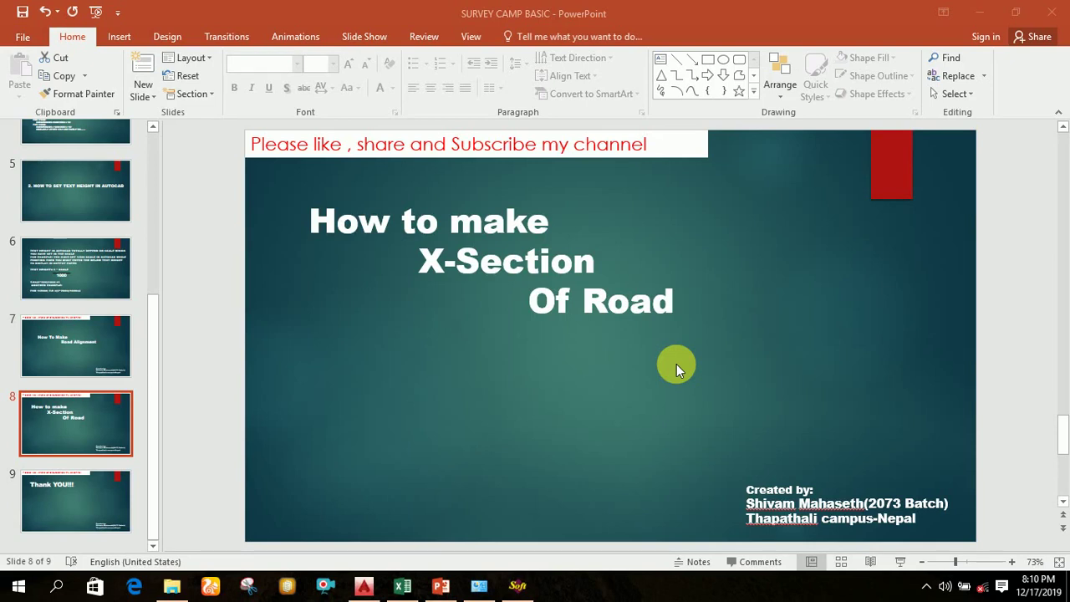
# Step: Switch from the PowerPoint title slide to the Road finall Excel workbook
pyautogui.click(402, 585)
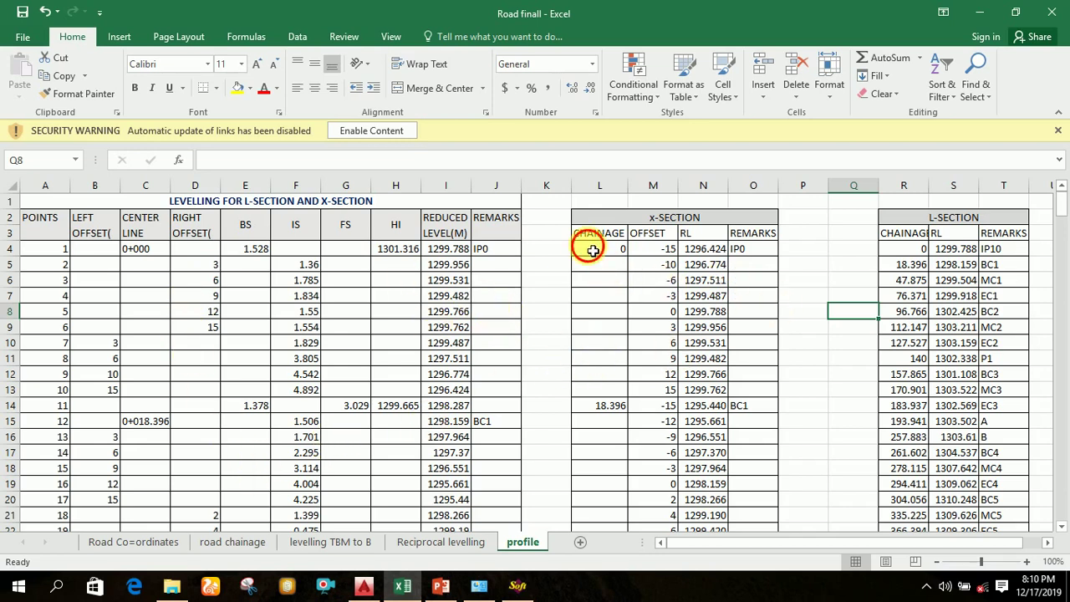
pyautogui.moveTo(589, 247); pyautogui.dragTo(776, 504)
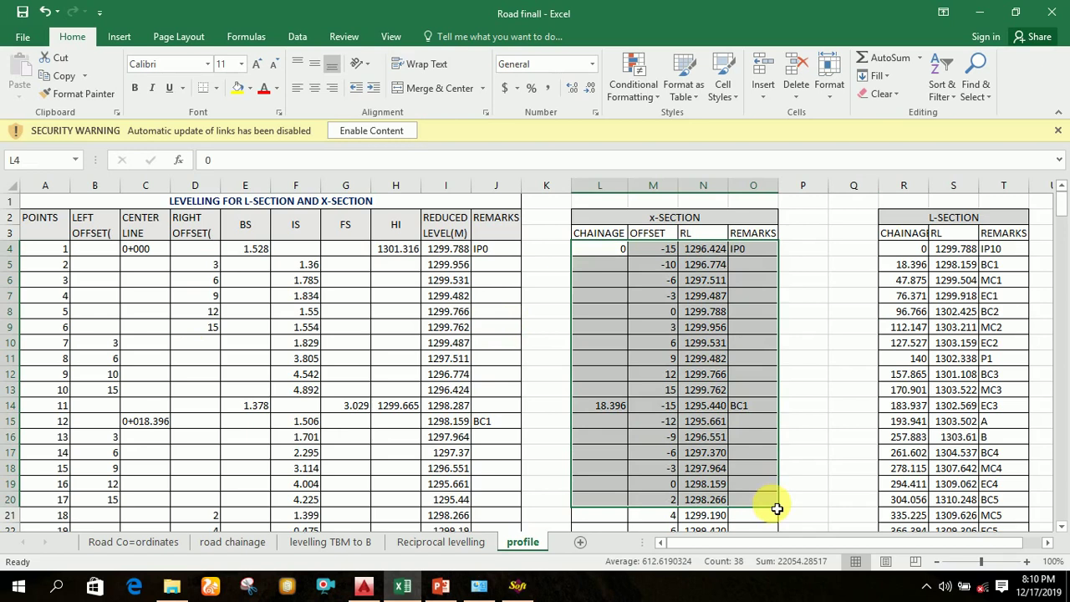
pyautogui.click(816, 330)
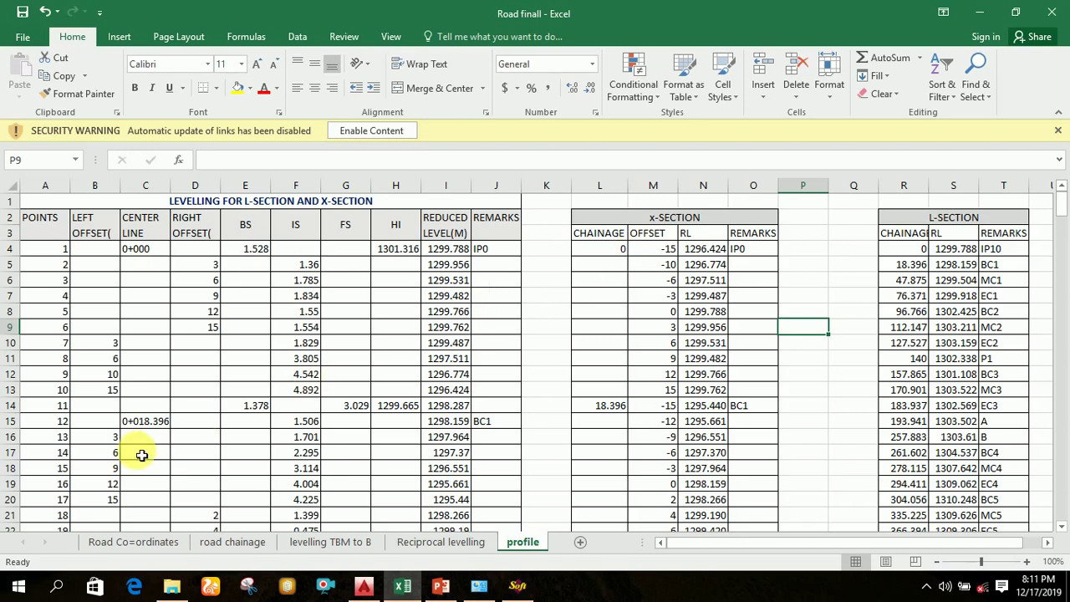
pyautogui.scroll(-1, 150, 424)
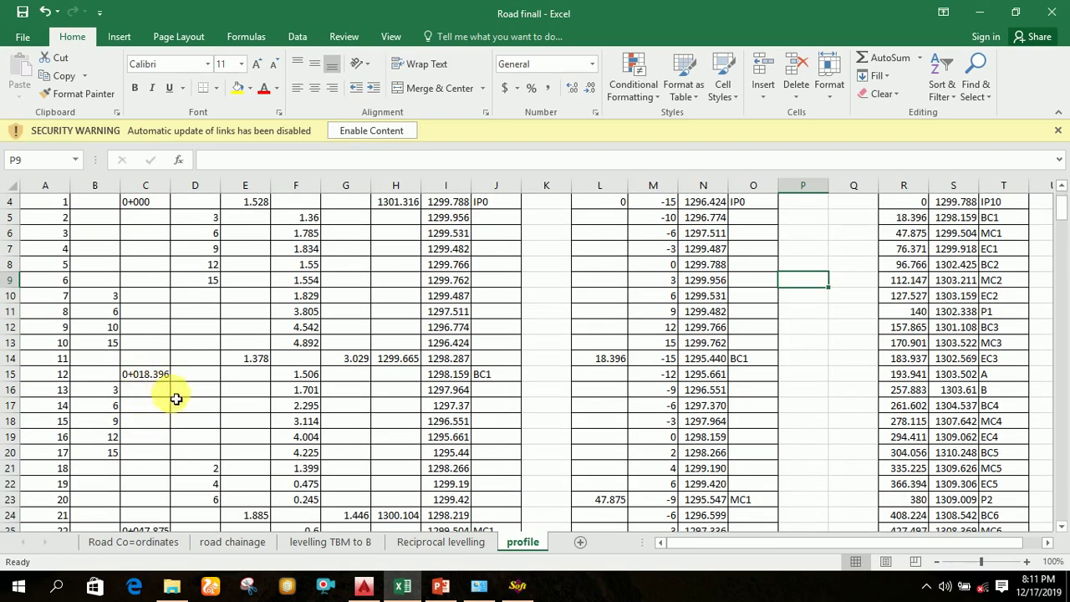
pyautogui.scroll(1, 515, 368)
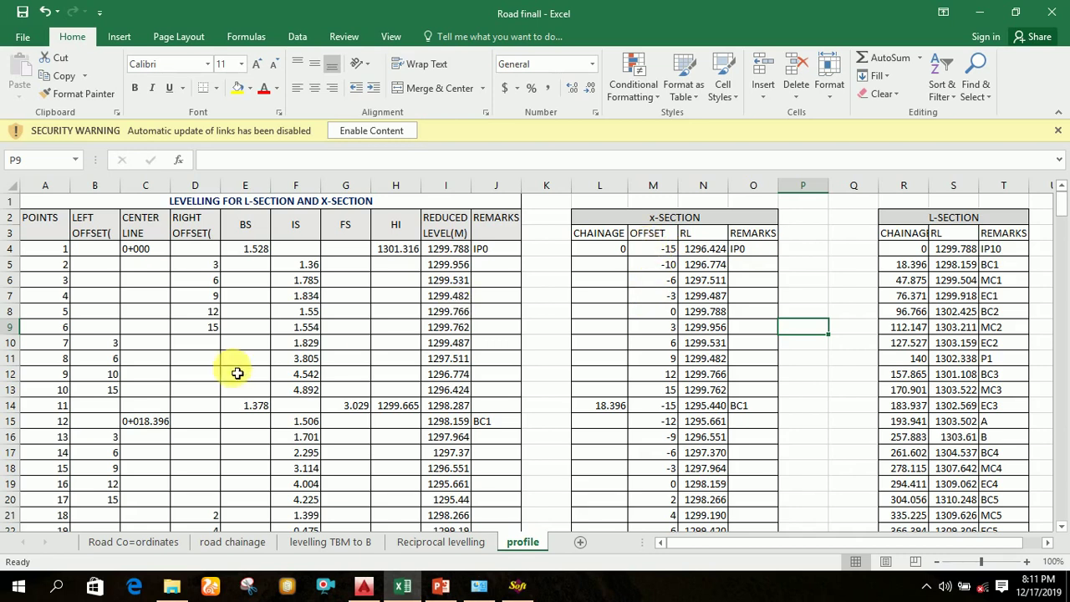
pyautogui.click(101, 397)
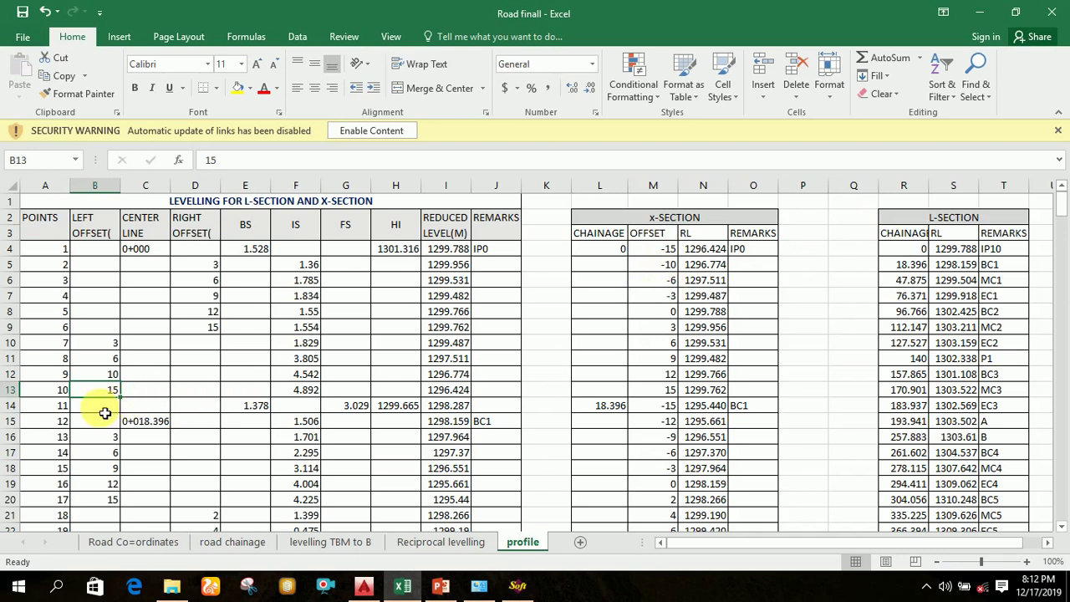
pyautogui.click(107, 342)
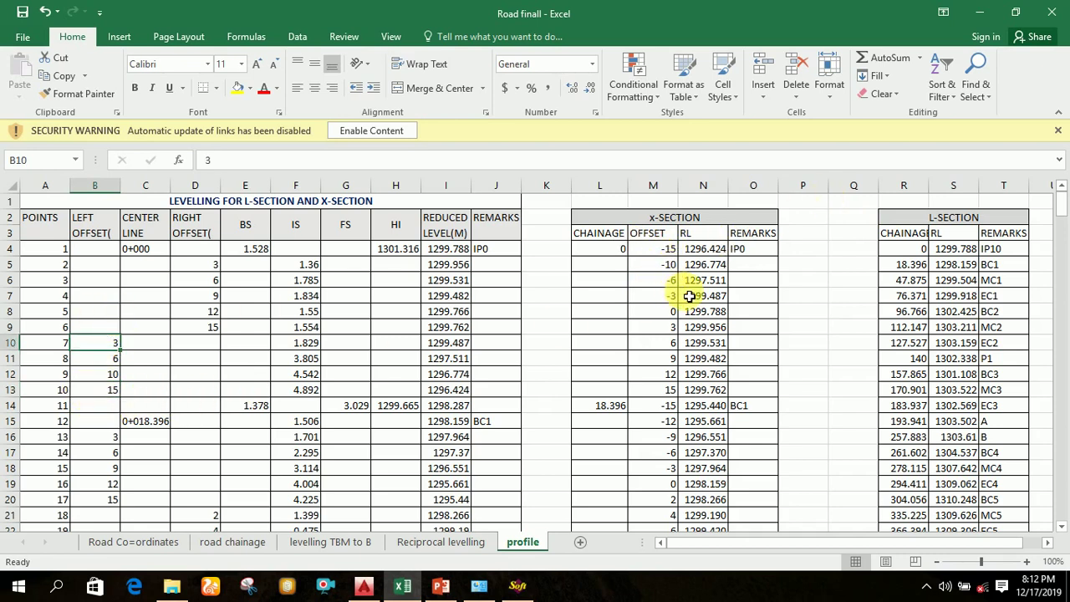
pyautogui.click(820, 298)
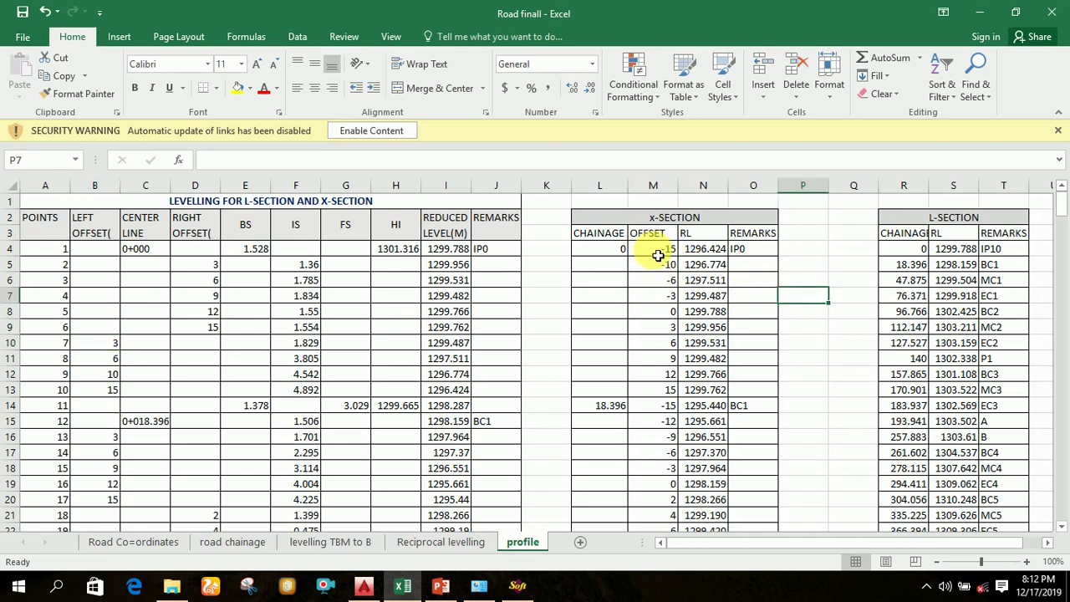
pyautogui.click(665, 251)
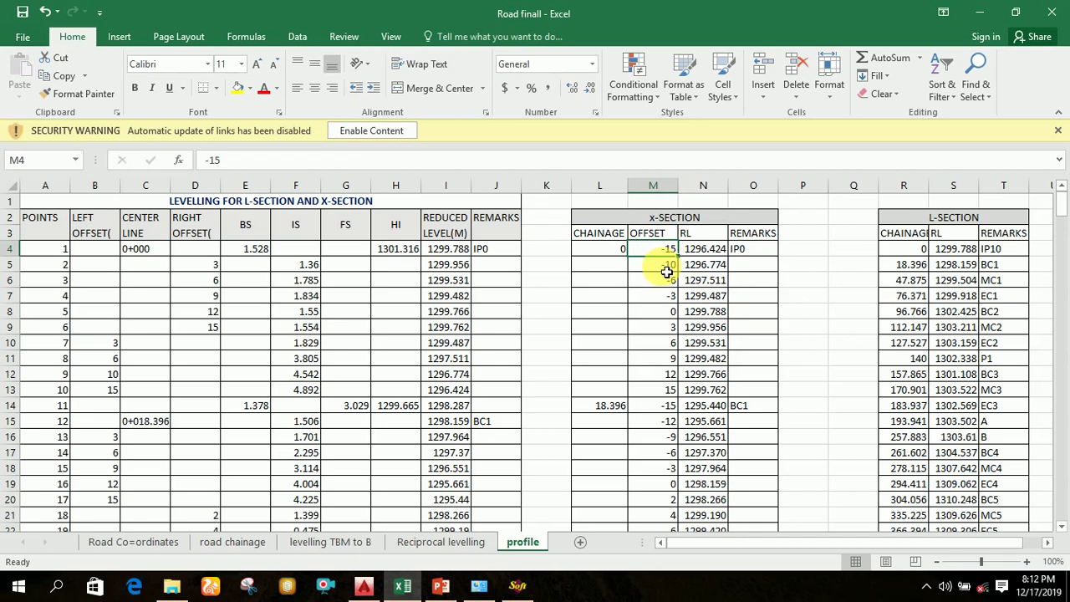
pyautogui.click(665, 266)
pyautogui.click(659, 284)
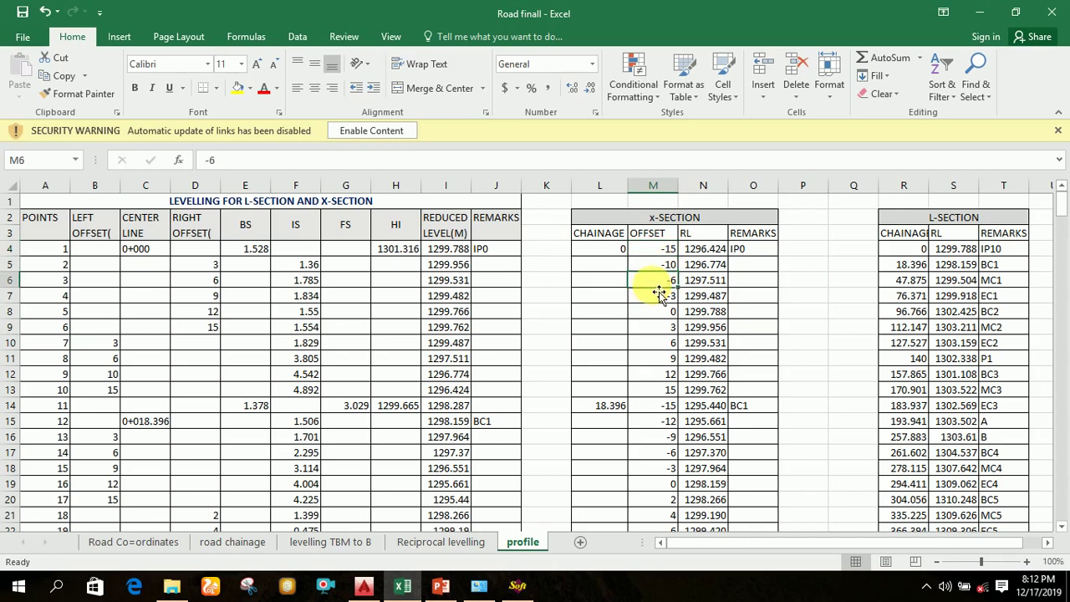
pyautogui.click(842, 279)
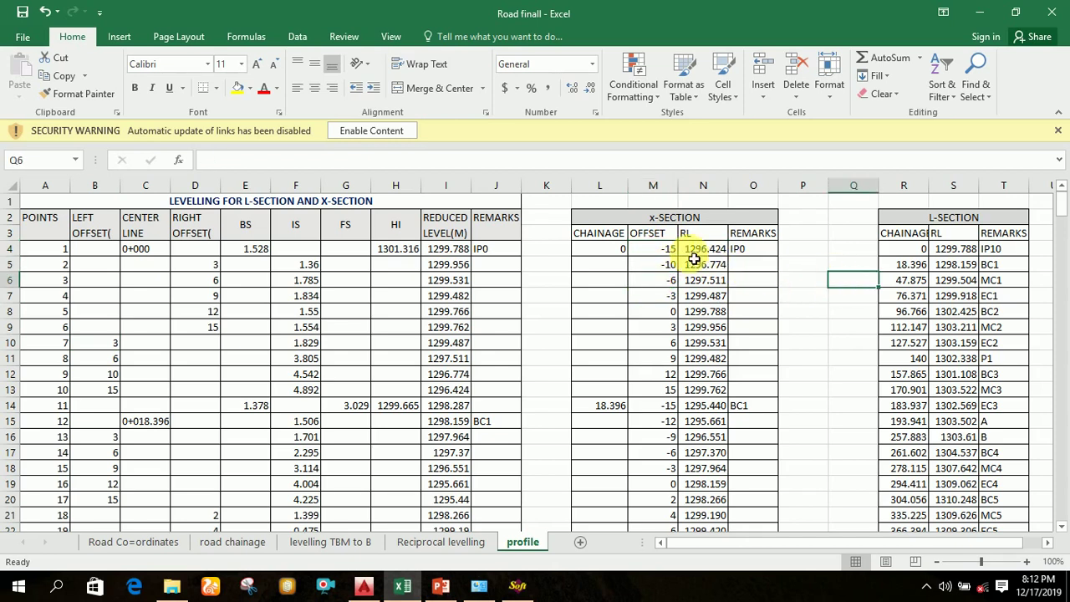
pyautogui.click(665, 250)
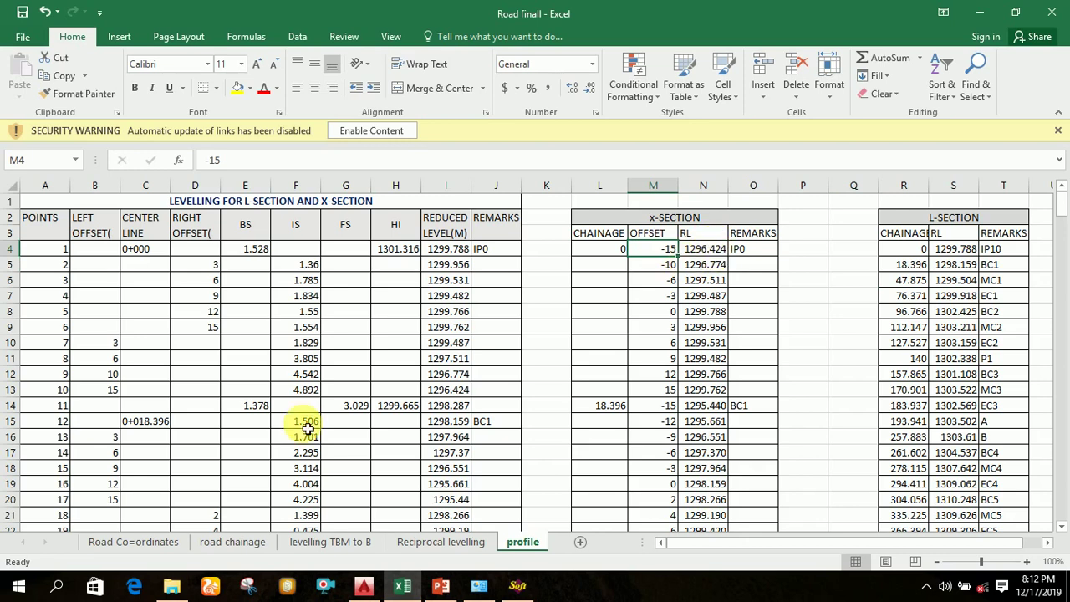
pyautogui.moveTo(114, 393); pyautogui.dragTo(469, 392)
pyautogui.click(841, 280)
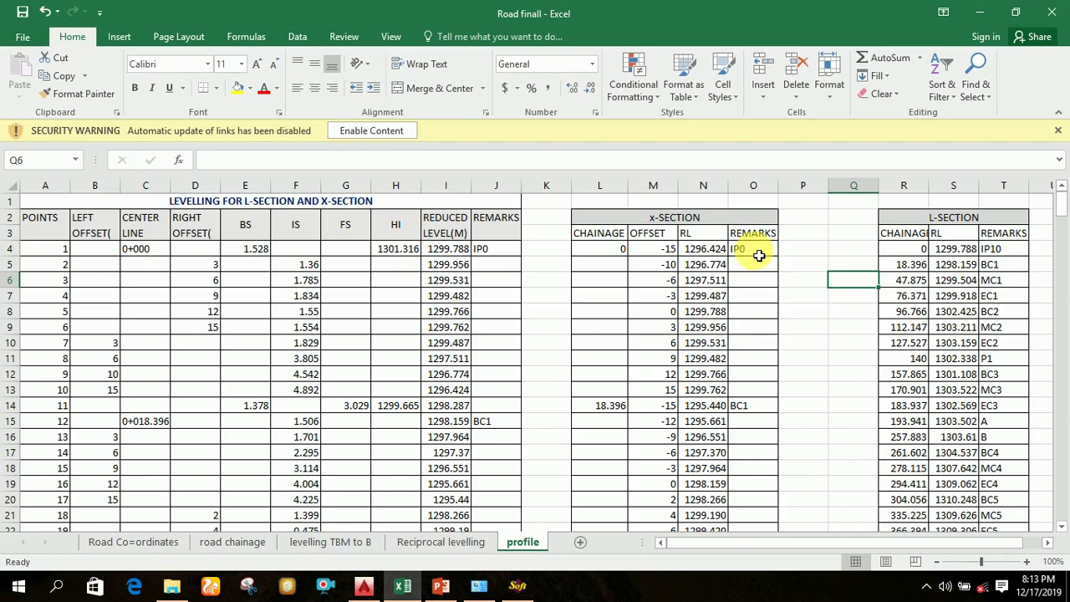
pyautogui.scroll(-1, 746, 286)
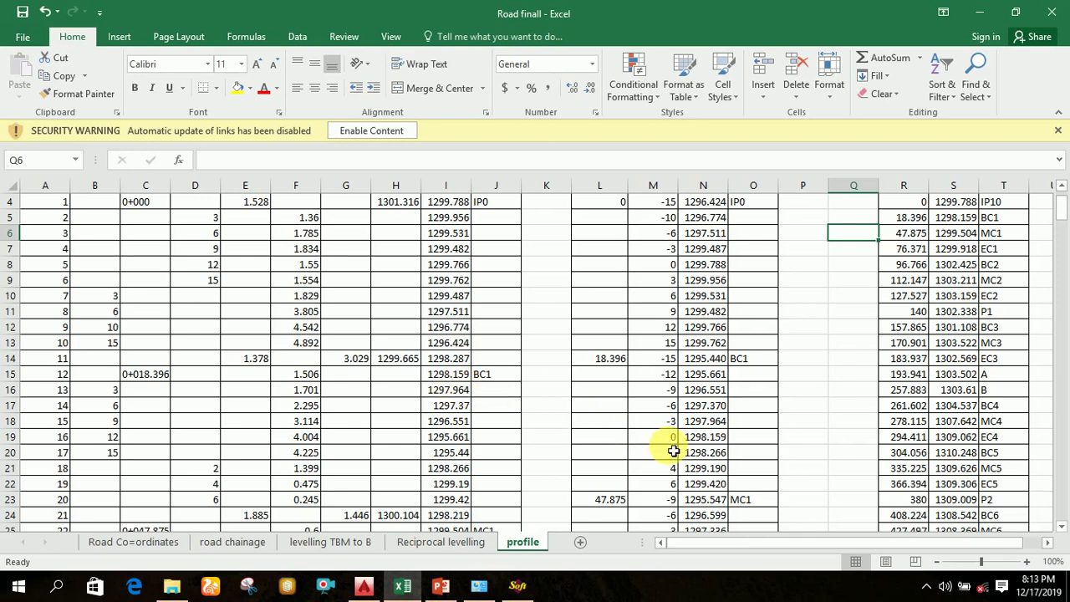
pyautogui.scroll(-1, 683, 448)
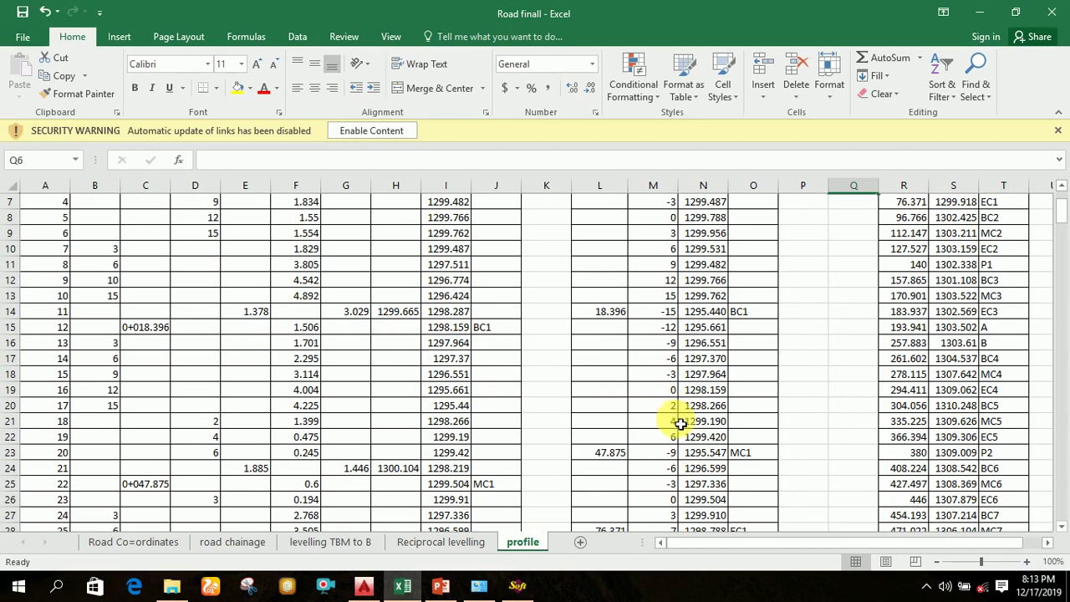
pyautogui.scroll(2, 713, 368)
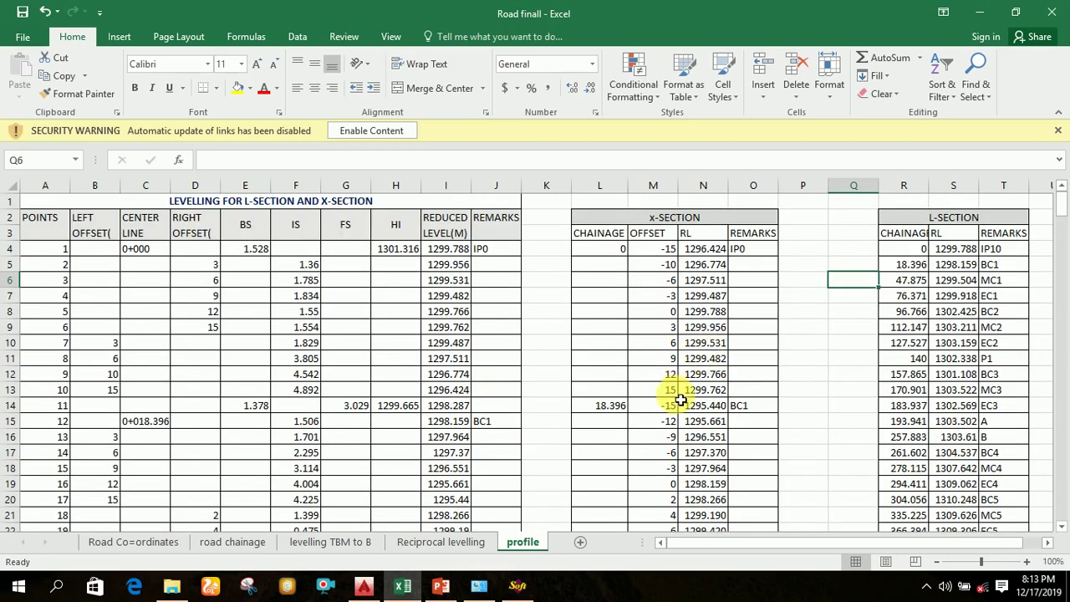
pyautogui.scroll(-9, 669, 393)
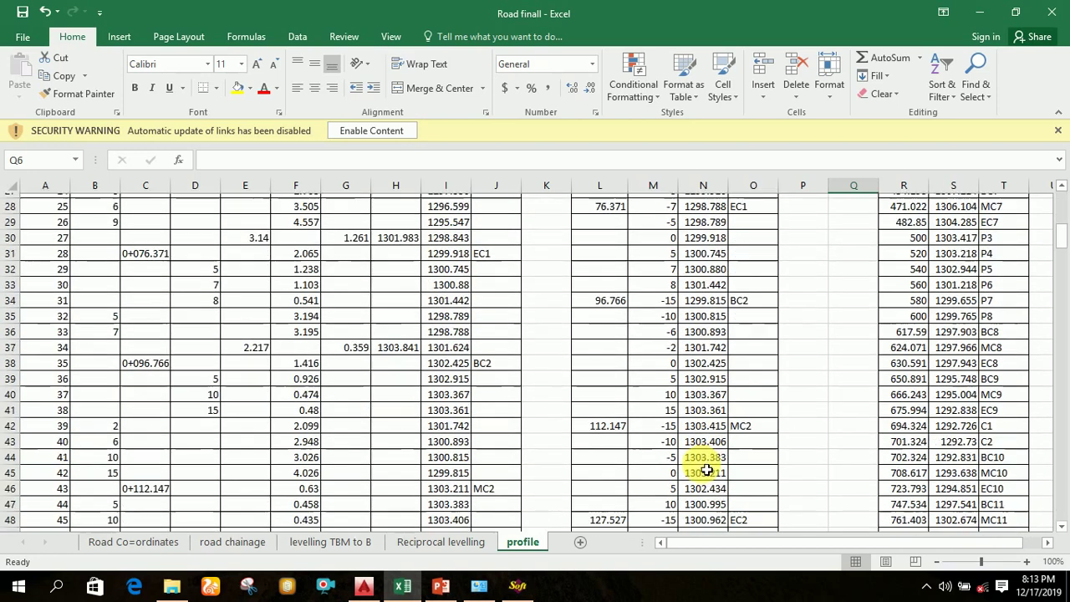
pyautogui.scroll(9, 706, 471)
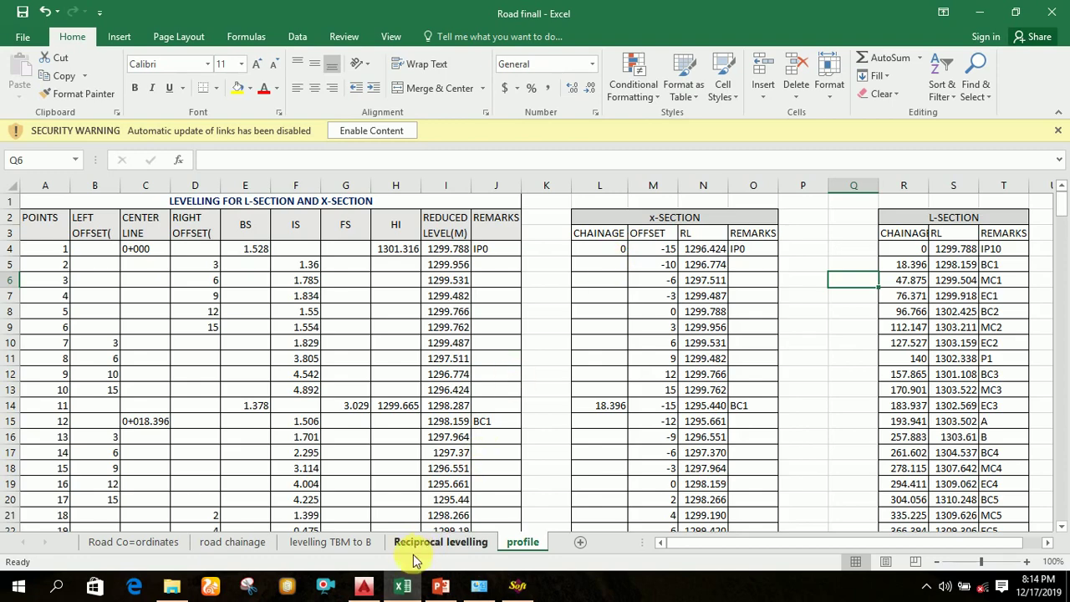
# Step: Launch the SW_DTM add-on from AutoCAD, then minimise AutoCAD to return to the workbook
pyautogui.click(364, 587)
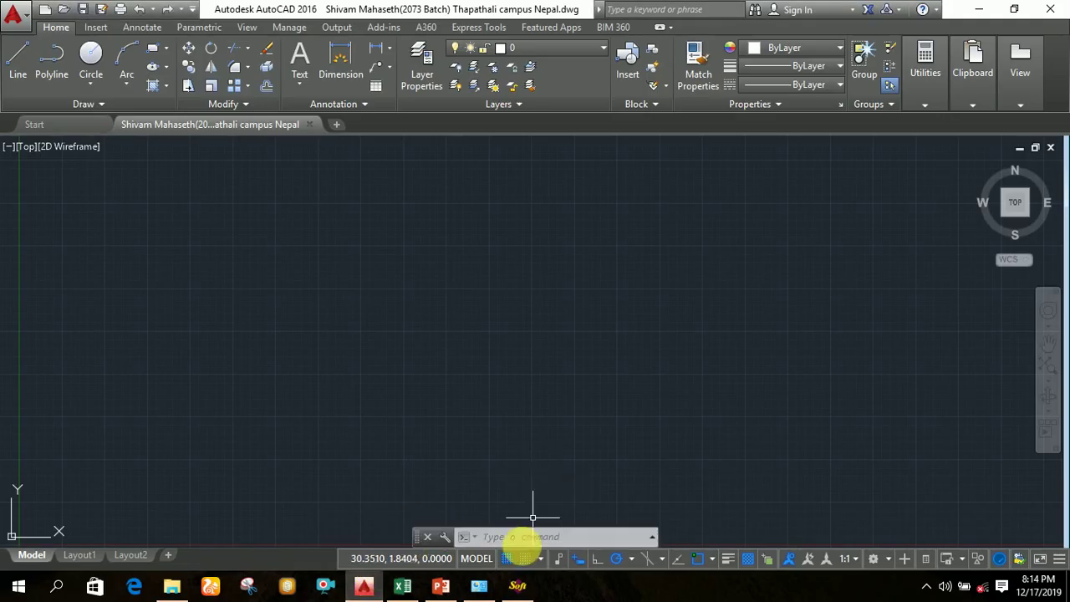
pyautogui.click(519, 589)
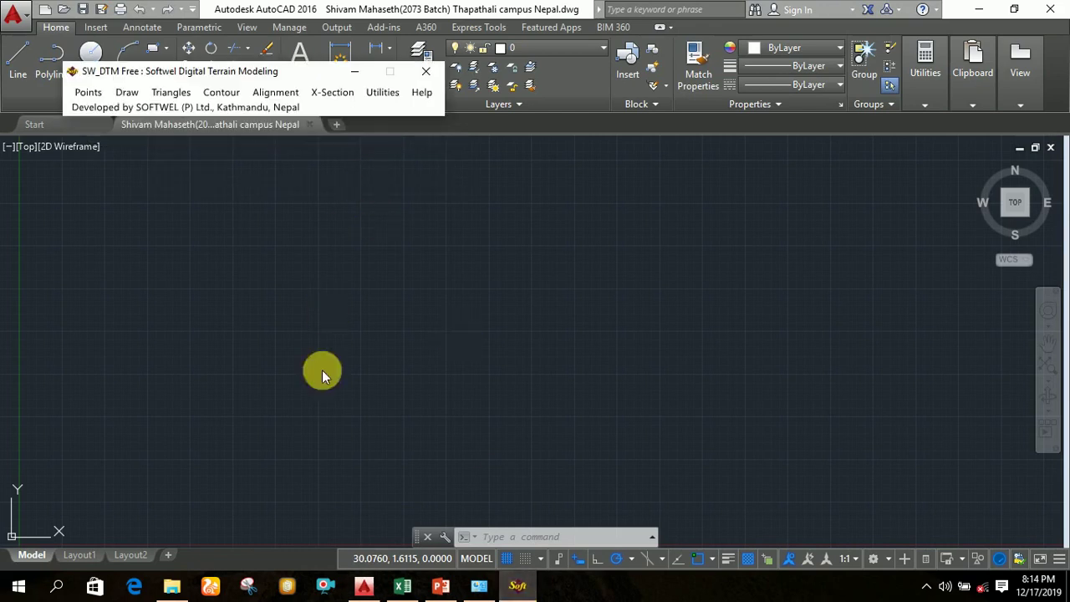
pyautogui.click(373, 590)
pyautogui.click(368, 589)
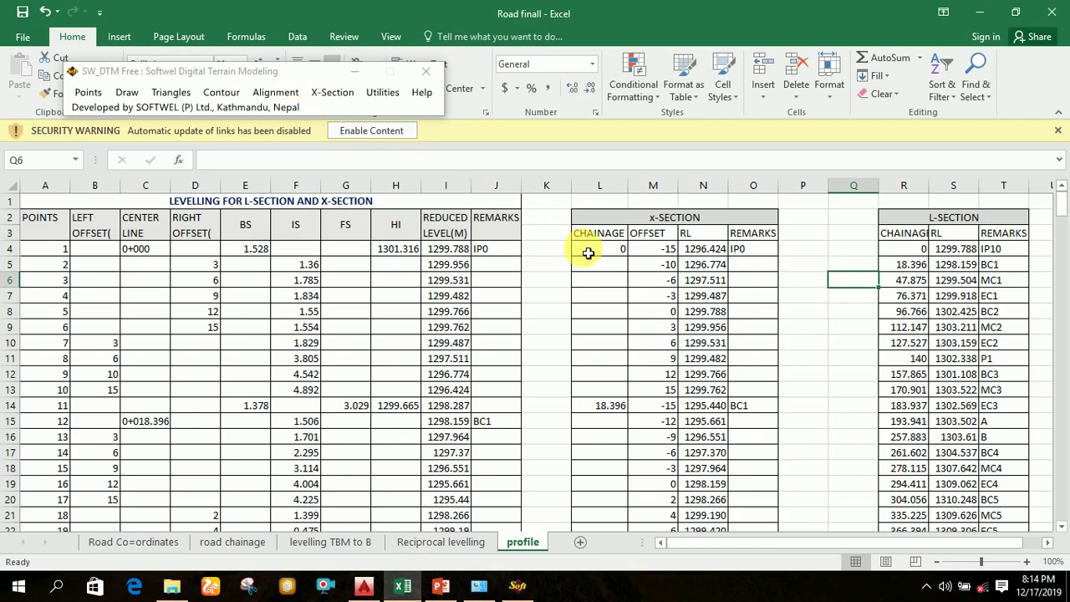
# Step: Select the X-SECTION data from L4 to O247 (chainage 0–800), then return to AutoCAD
pyautogui.moveTo(582, 248); pyautogui.dragTo(751, 427)
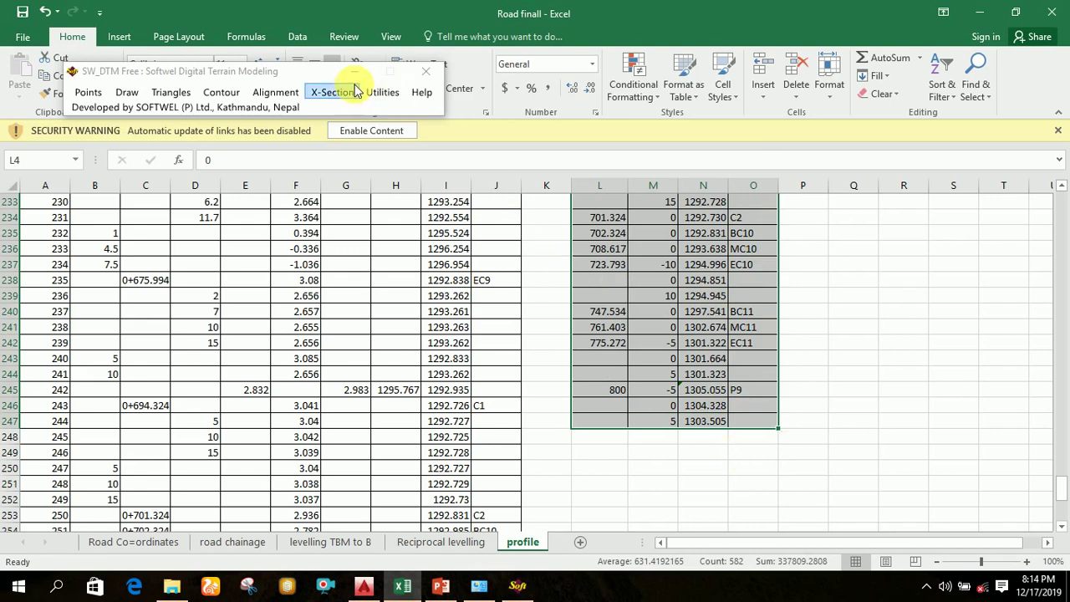
pyautogui.click(365, 585)
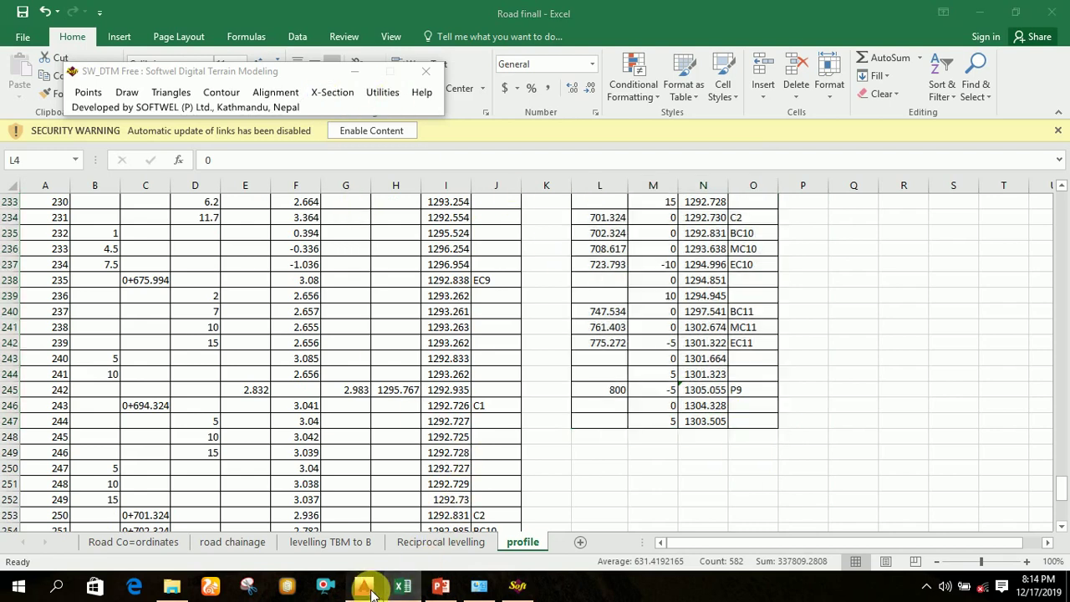
# Step: Start SW_DTM's Draw X-Section command from the X-Section > Draw L-Profile/X-Section menu
pyautogui.click(328, 95)
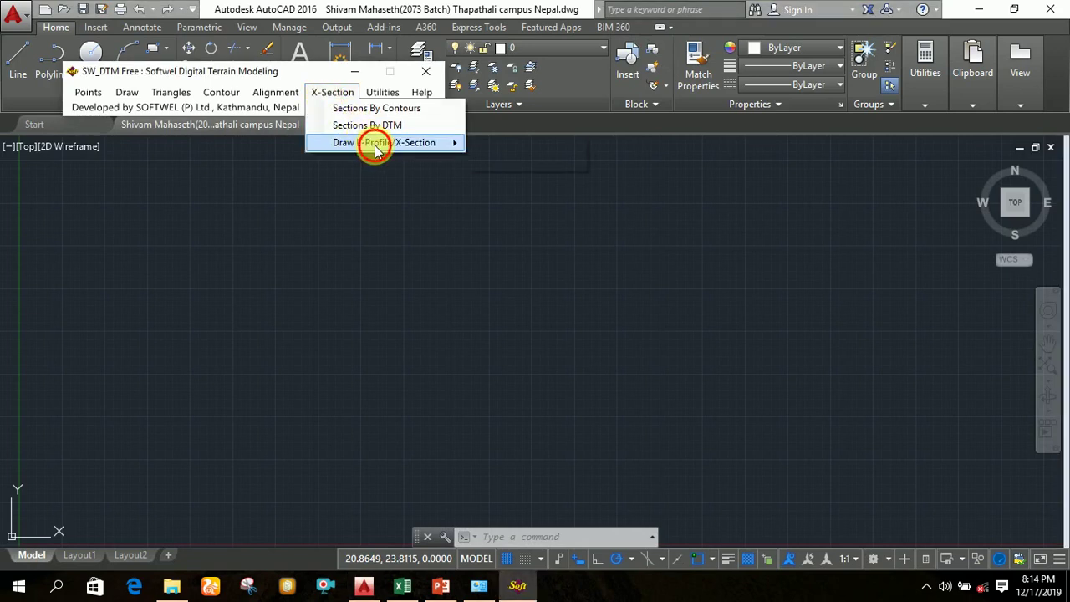
pyautogui.moveTo(414, 148)
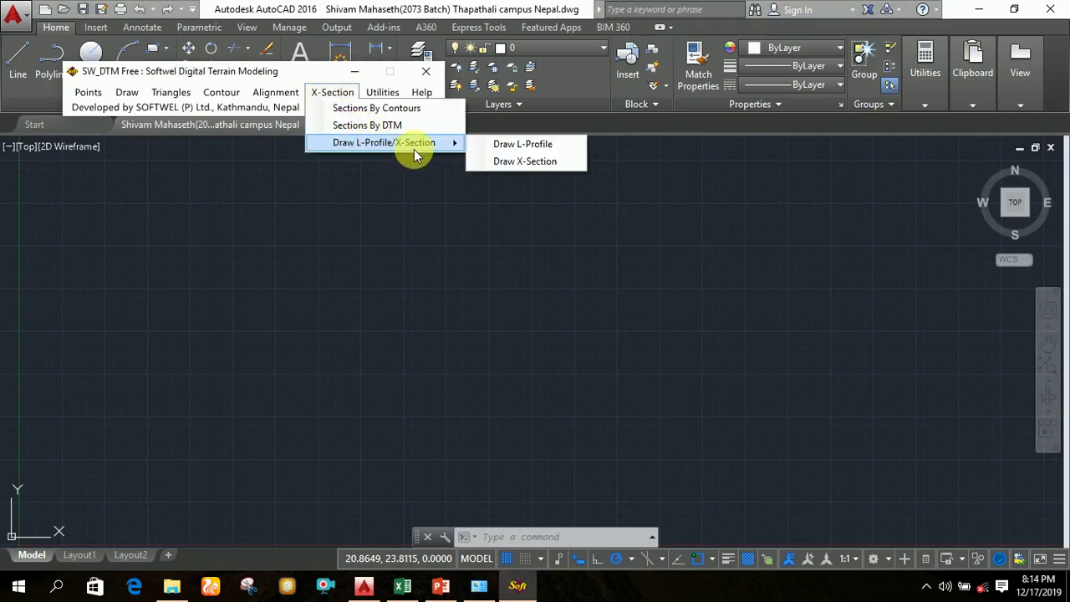
pyautogui.click(523, 165)
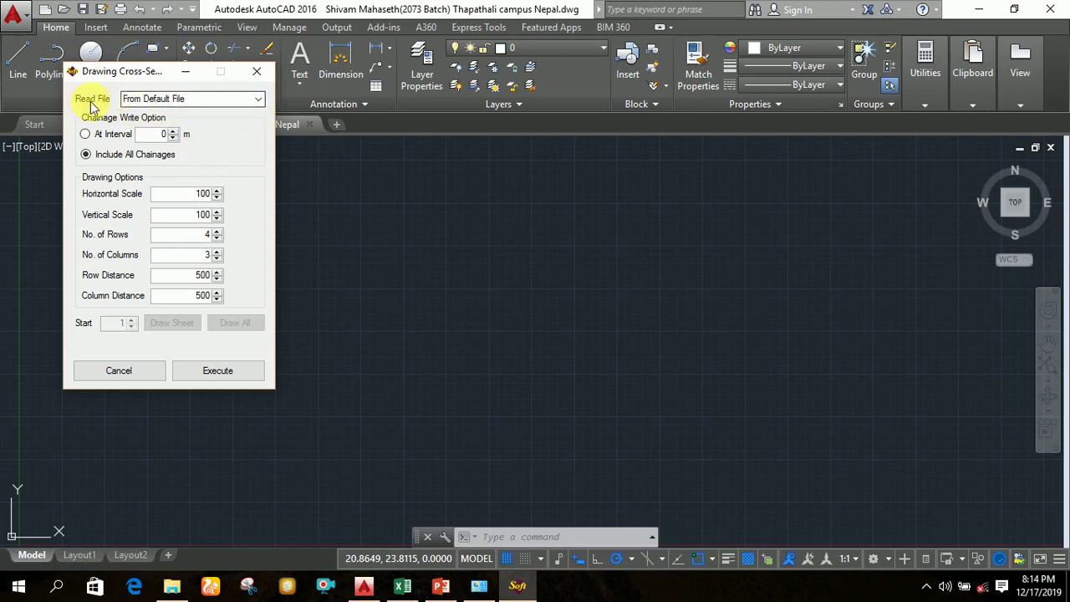
# Step: Set Read File to From Excel File and execute, loading 47 cross sections
pyautogui.click(262, 100)
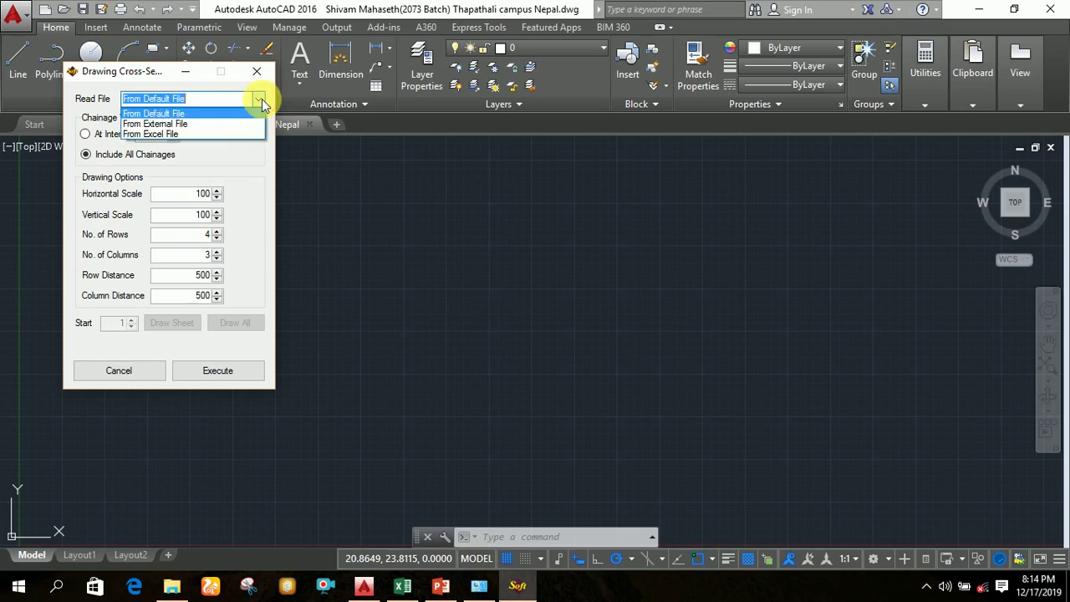
pyautogui.click(234, 136)
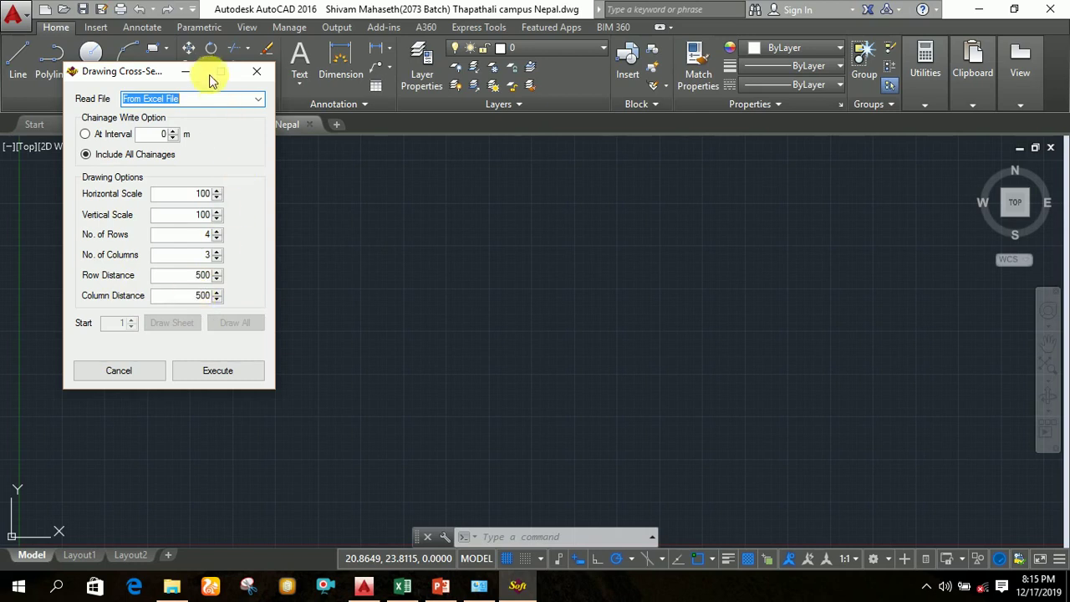
pyautogui.click(211, 372)
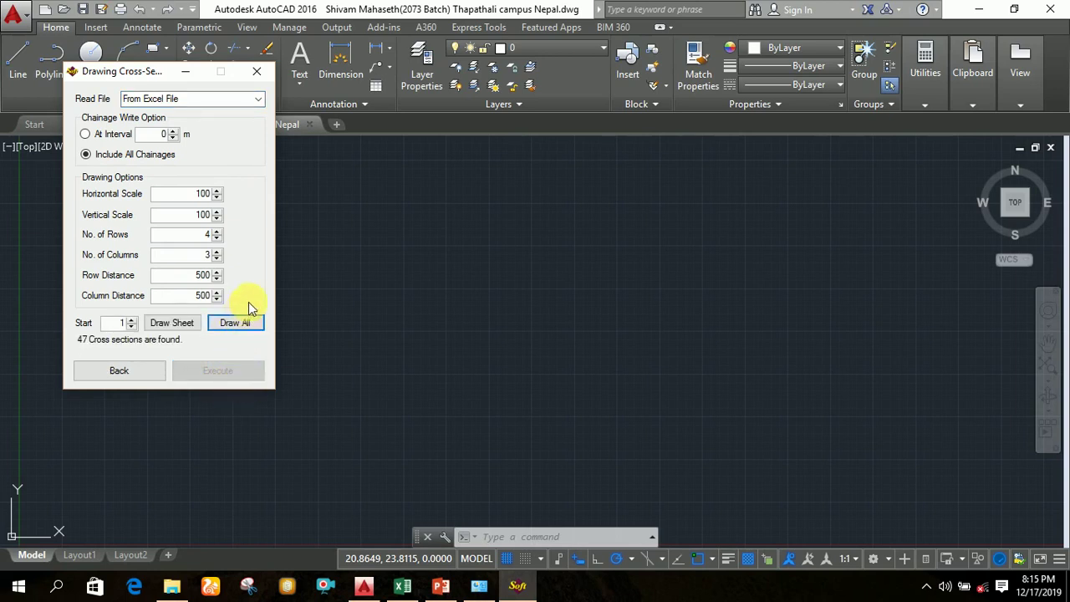
# Step: Draw all cross sections, picking an origin point in the drawing area
pyautogui.click(236, 324)
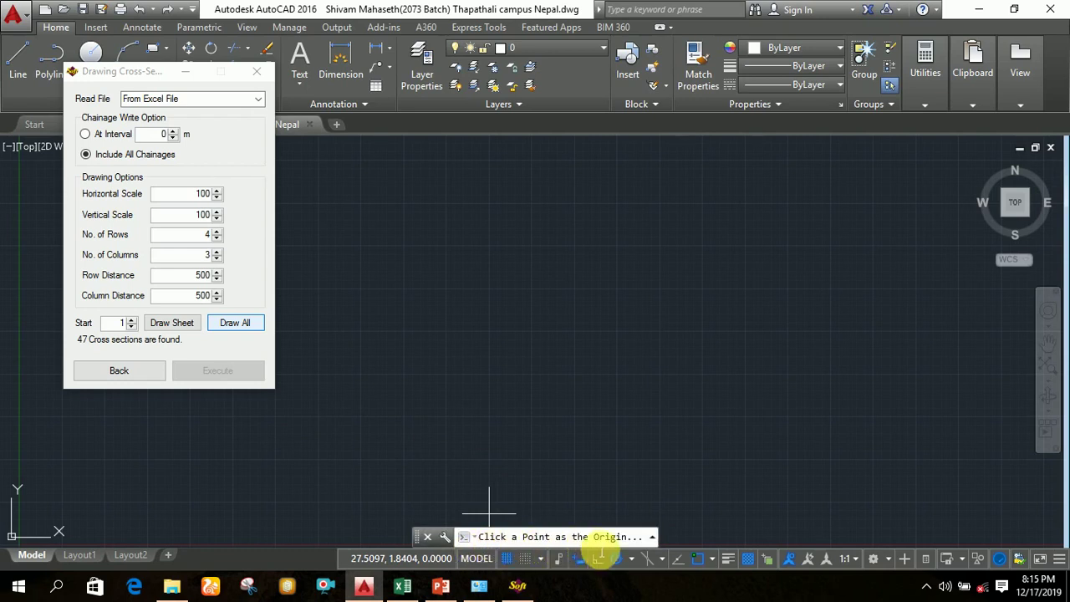
pyautogui.click(377, 407)
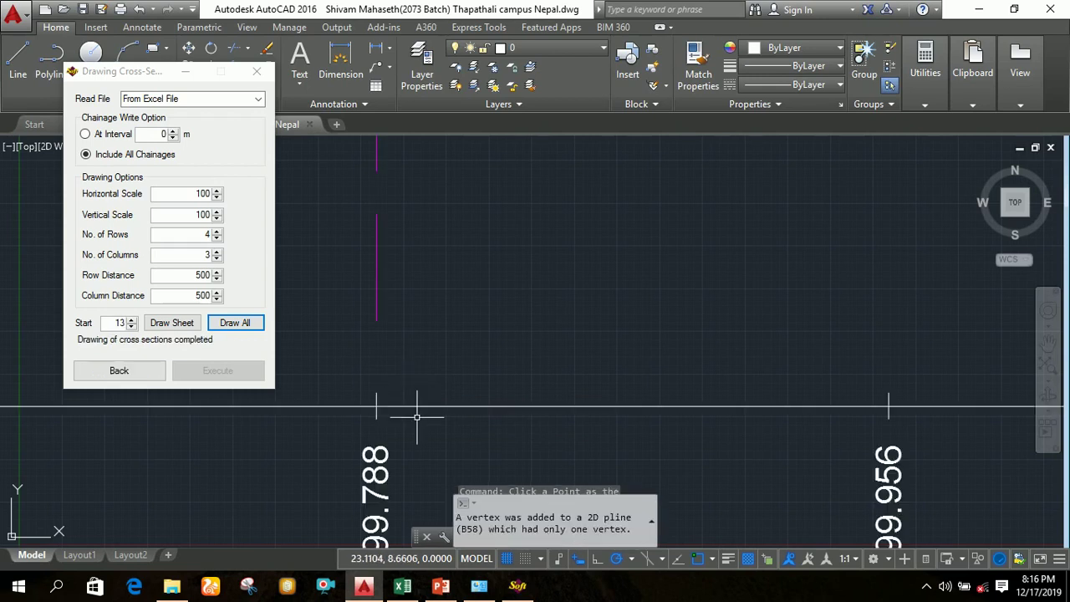
# Step: Zoom and pan to bring the whole grid of cross-section sheets into view
pyautogui.scroll(-2, 540, 294)
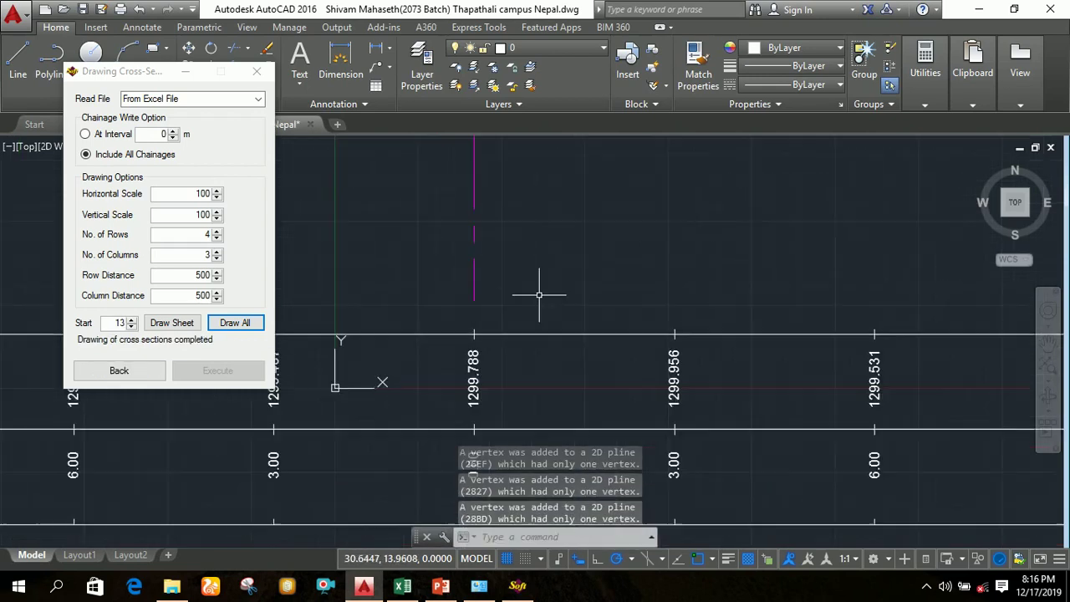
pyautogui.scroll(-4, 539, 296)
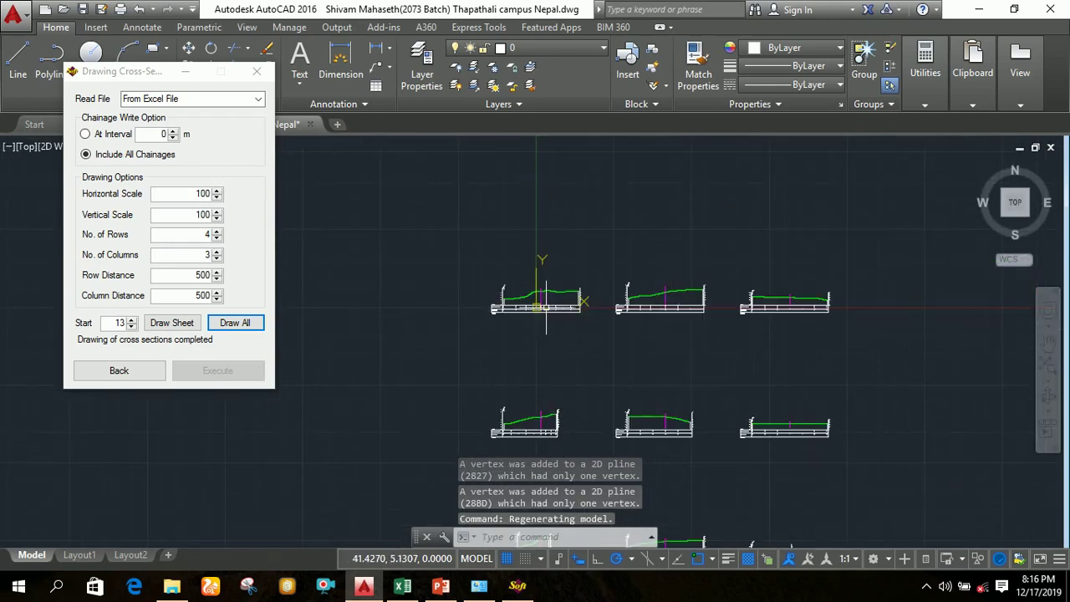
pyautogui.scroll(-2, 546, 307)
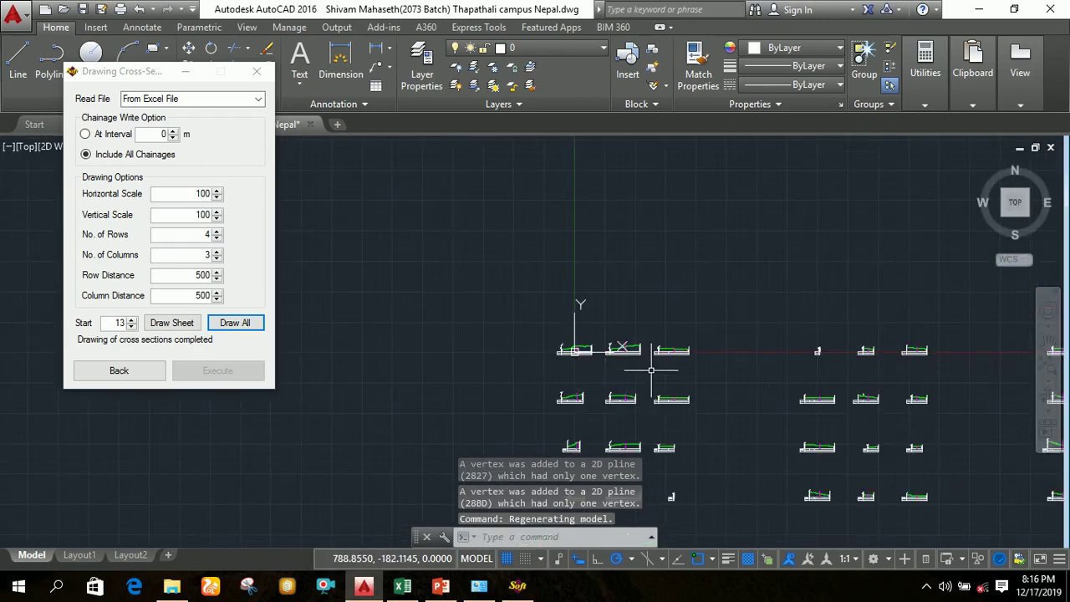
pyautogui.scroll(-4, 740, 410)
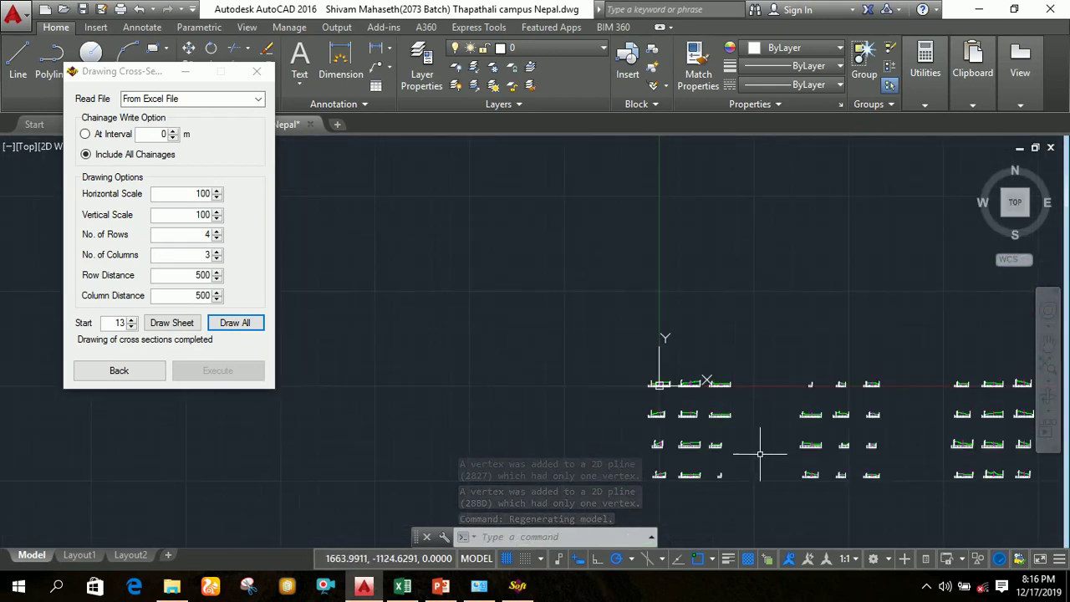
pyautogui.moveTo(760, 443); pyautogui.dragTo(684, 396, button='middle')
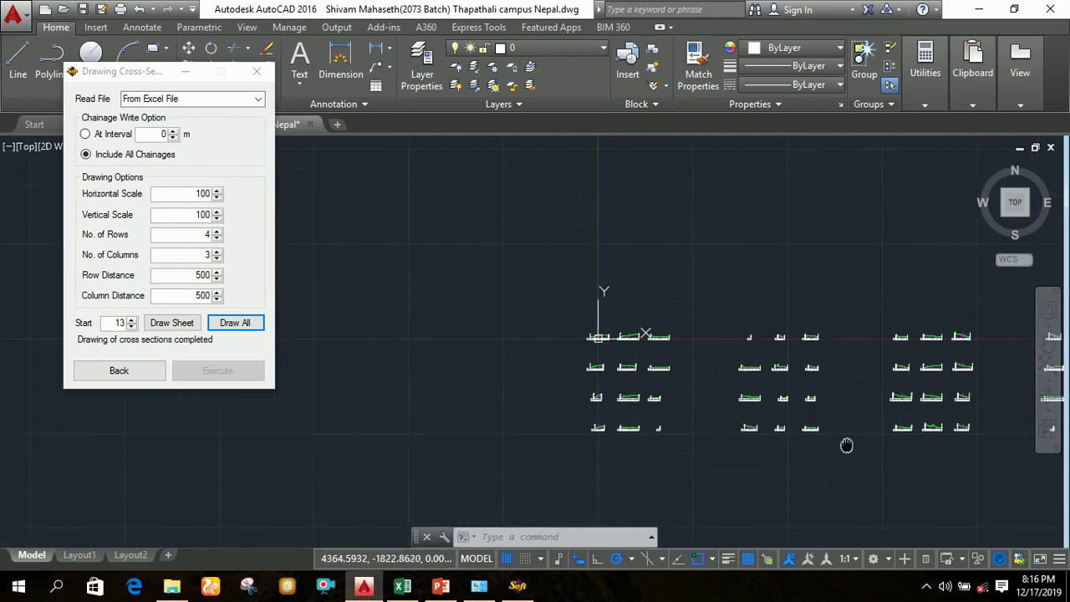
pyautogui.moveTo(846, 445); pyautogui.dragTo(806, 436, button='middle')
pyautogui.scroll(6, 568, 310)
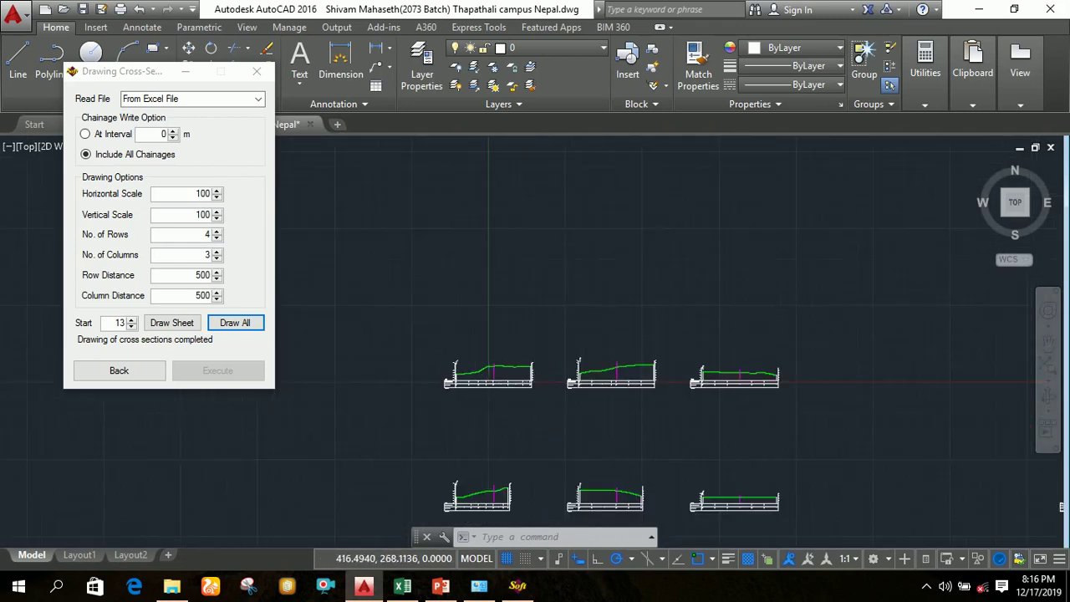
pyautogui.scroll(-5, 582, 351)
pyautogui.moveTo(700, 387)
pyautogui.mouseDown(button='middle')
pyautogui.moveTo(569, 333)
pyautogui.moveTo(535, 331)
pyautogui.mouseUp(button='middle')
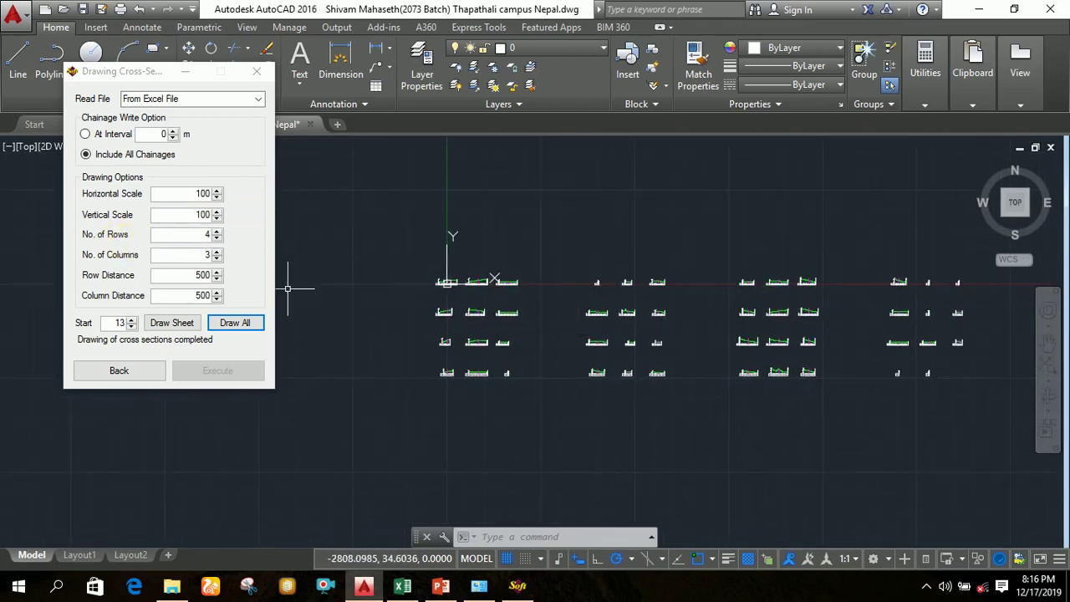
pyautogui.moveTo(545, 413); pyautogui.dragTo(601, 422, button='middle')
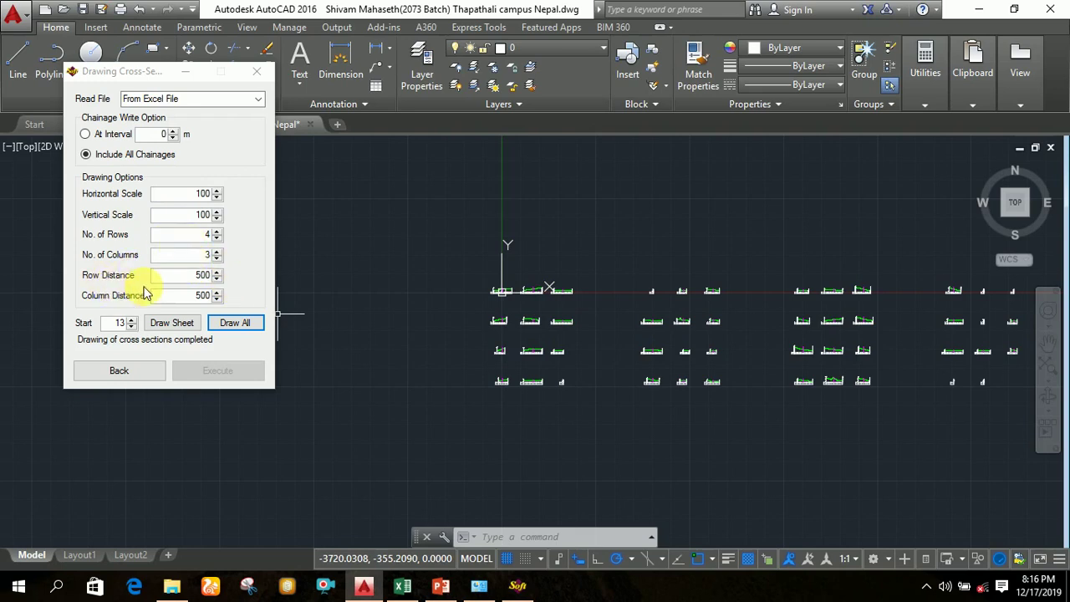
# Step: Zoom in on individual cross-section sheets, then close the Drawing Cross-Section dialog
pyautogui.scroll(4, 527, 295)
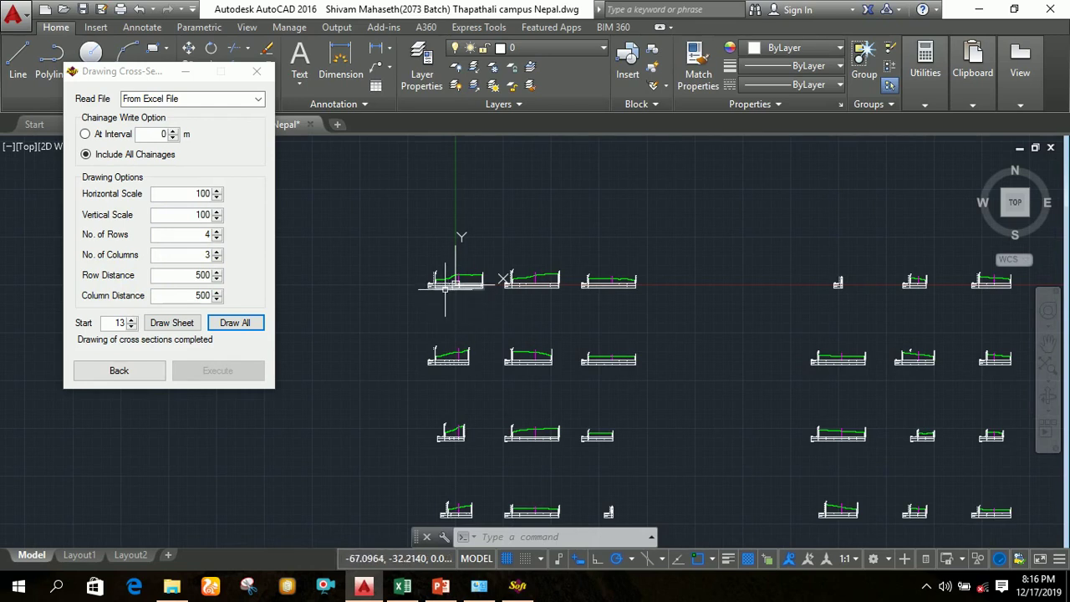
pyautogui.scroll(4, 449, 286)
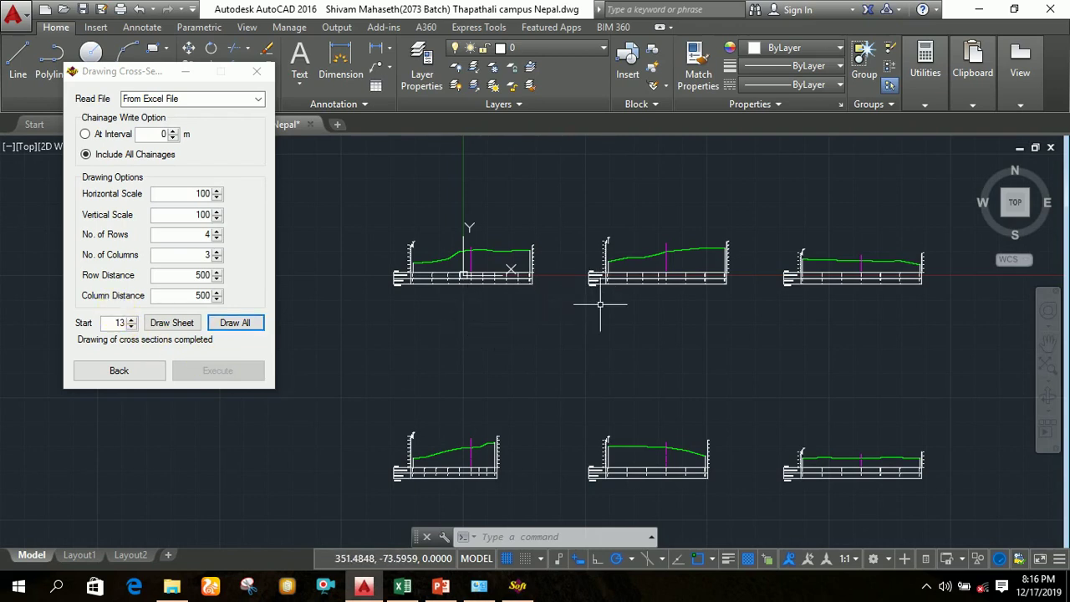
pyautogui.scroll(-5, 602, 305)
pyautogui.moveTo(714, 381); pyautogui.dragTo(557, 321, button='middle')
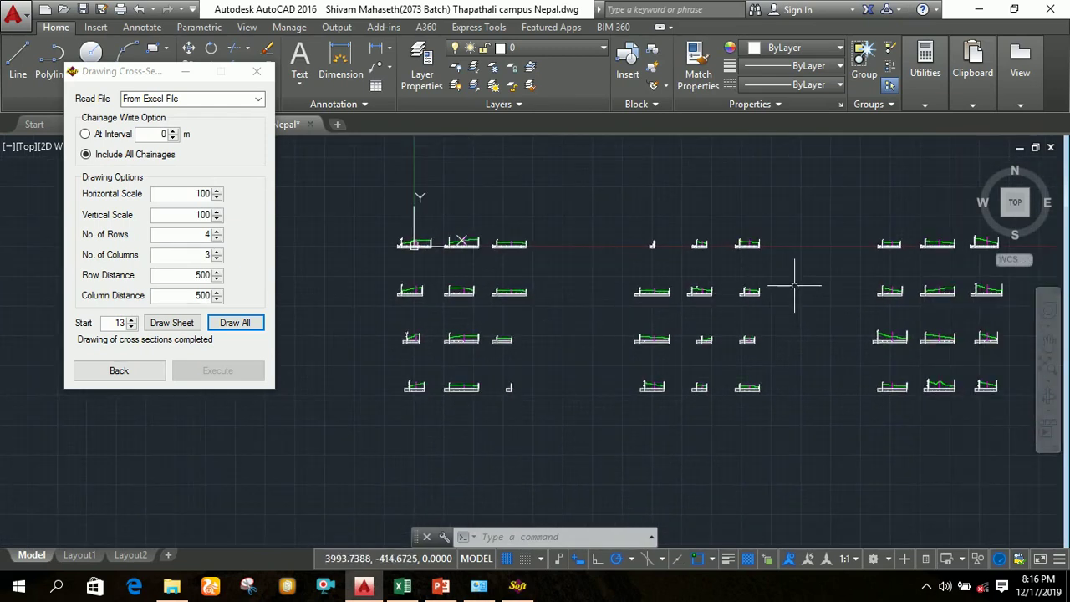
pyautogui.scroll(-3, 800, 295)
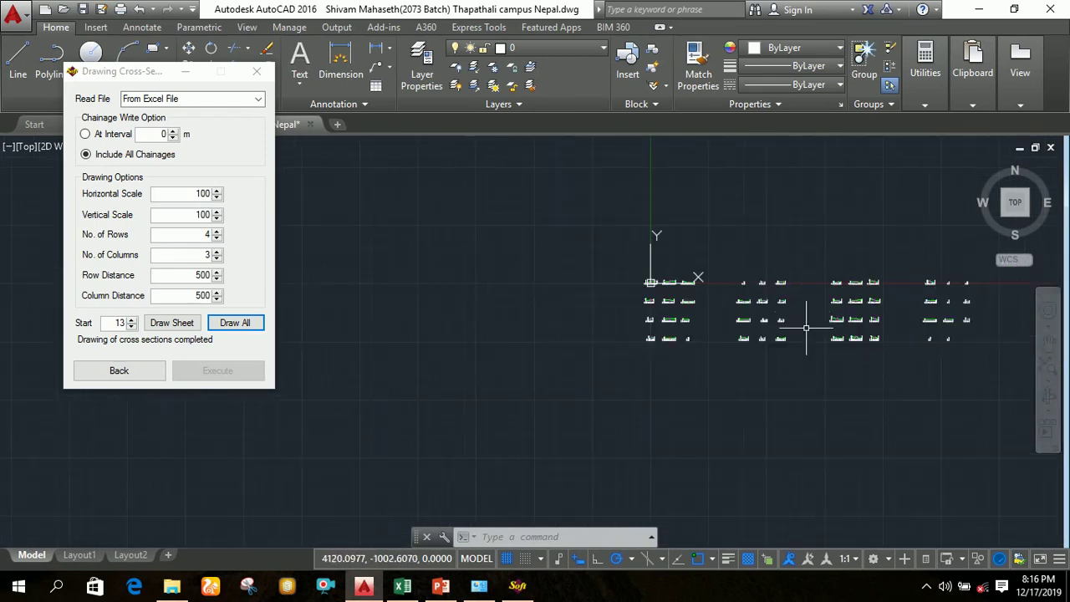
pyautogui.moveTo(829, 363); pyautogui.dragTo(689, 388, button='middle')
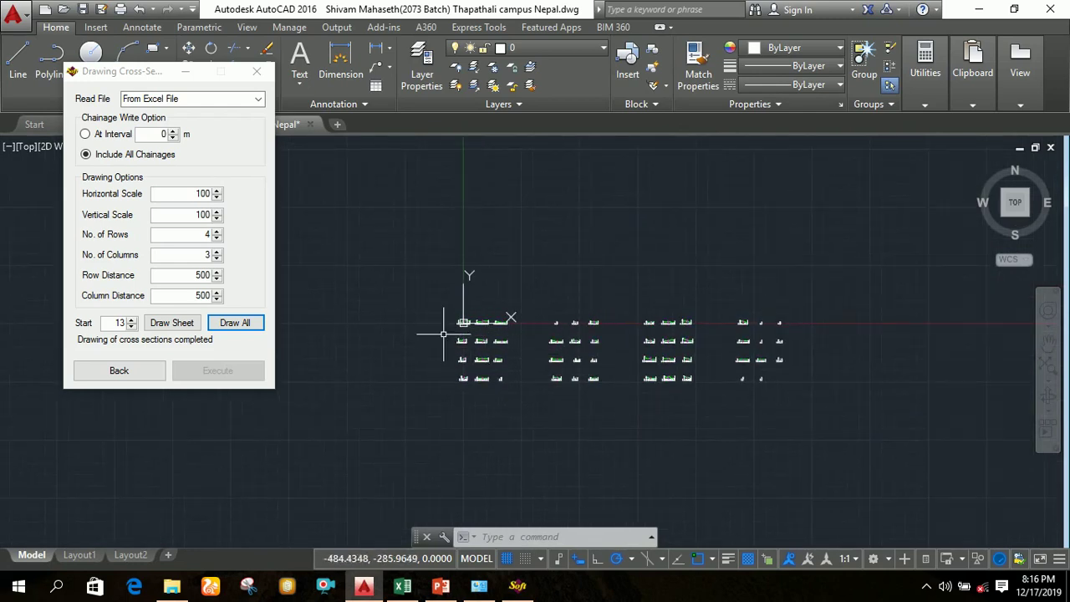
pyautogui.scroll(8, 470, 322)
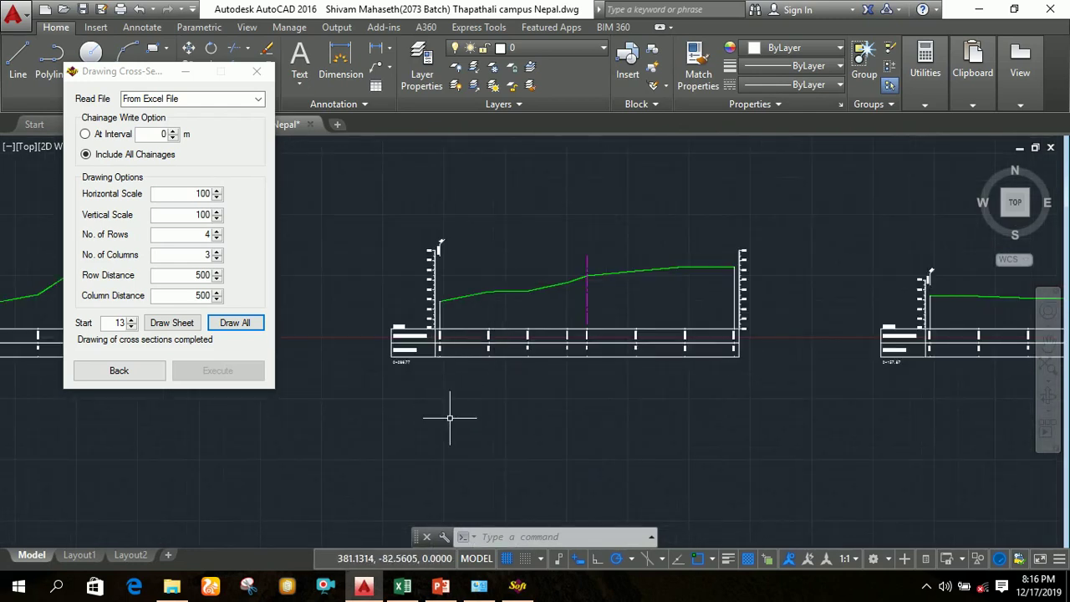
pyautogui.scroll(-2, 543, 408)
pyautogui.scroll(-2, 516, 415)
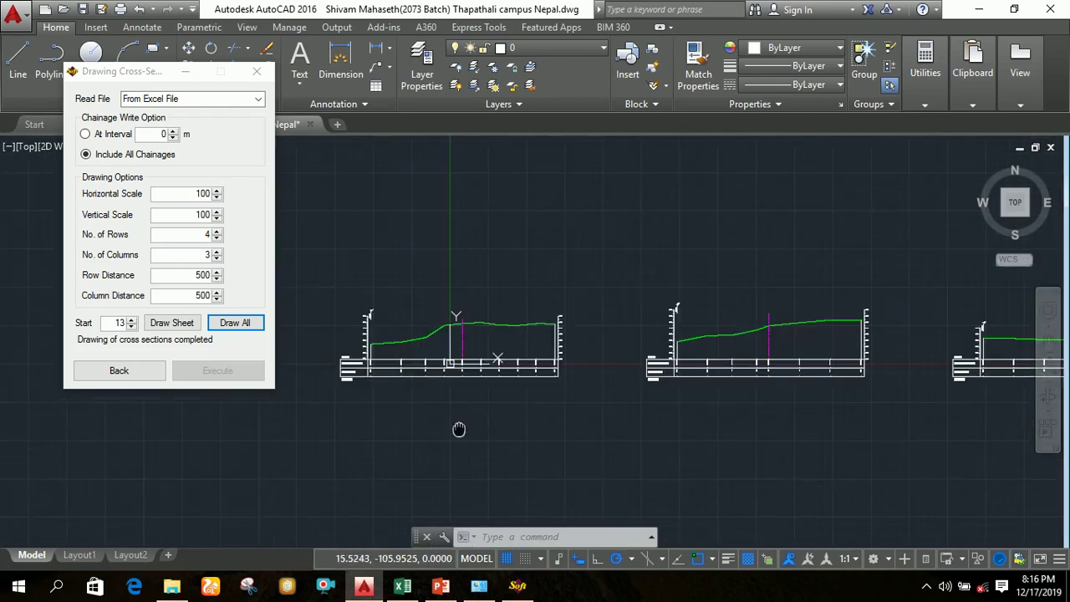
pyautogui.moveTo(459, 429); pyautogui.dragTo(566, 435, button='middle')
pyautogui.scroll(6, 497, 379)
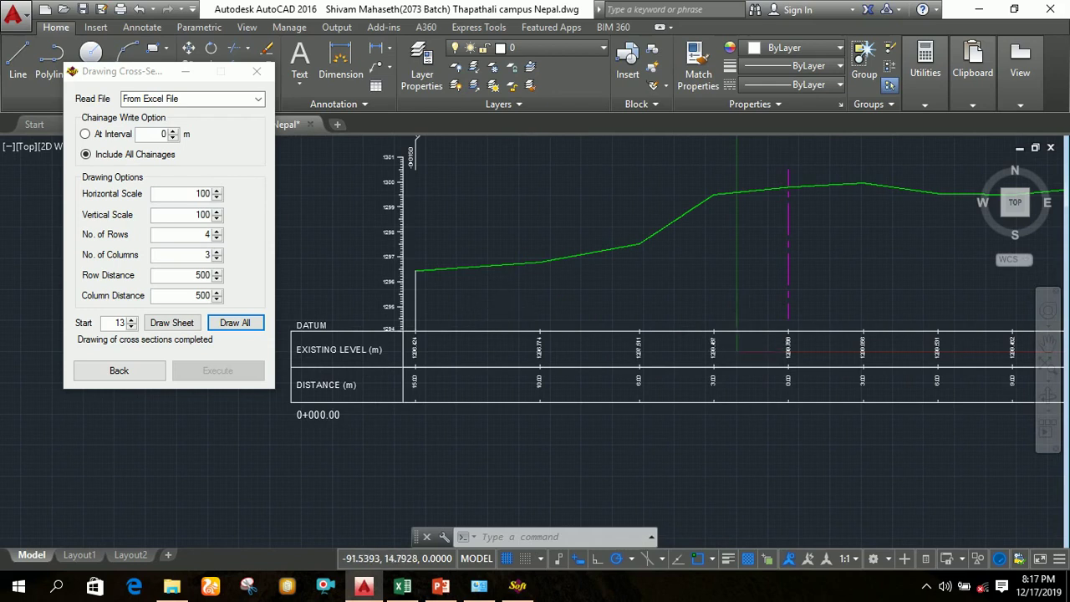
pyautogui.scroll(-3, 501, 305)
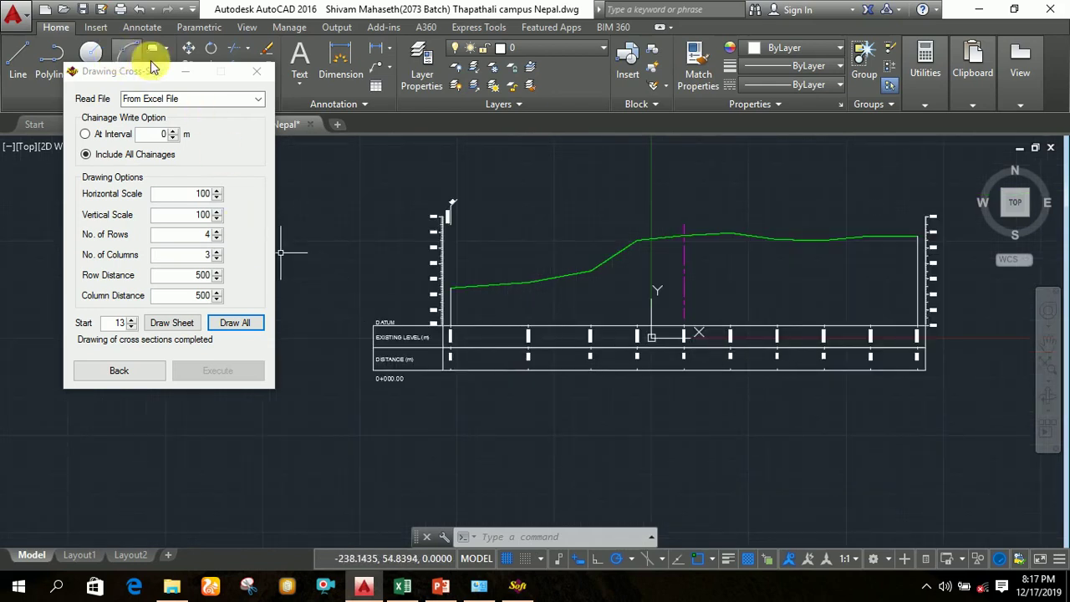
pyautogui.click(256, 71)
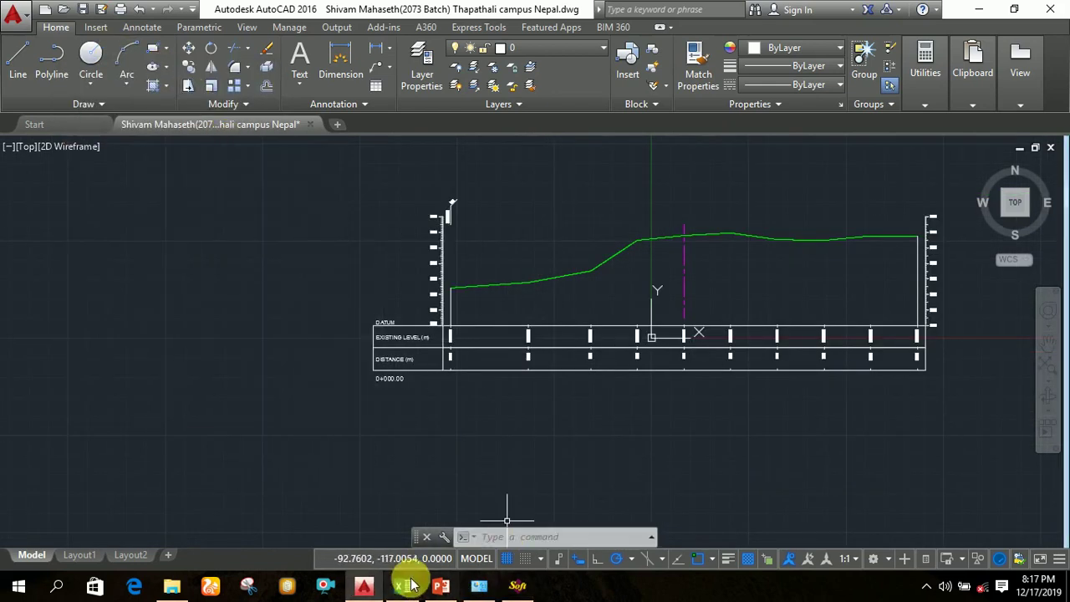
# Step: Show slide 9, "Thank YOU!!!", in the SURVEY CAMP BASIC PowerPoint deck
pyautogui.click(440, 586)
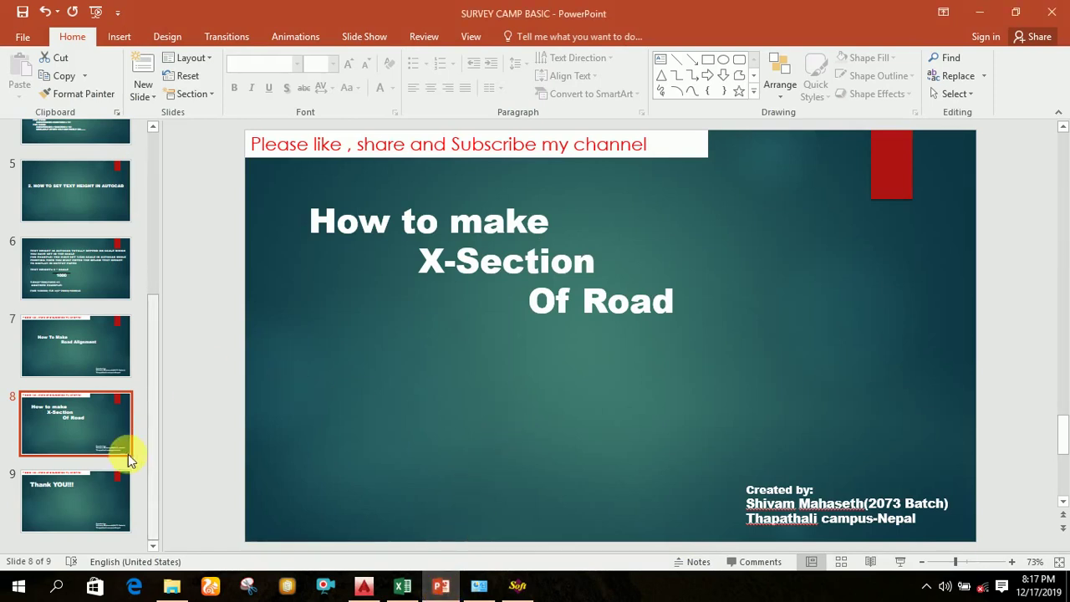
pyautogui.click(106, 484)
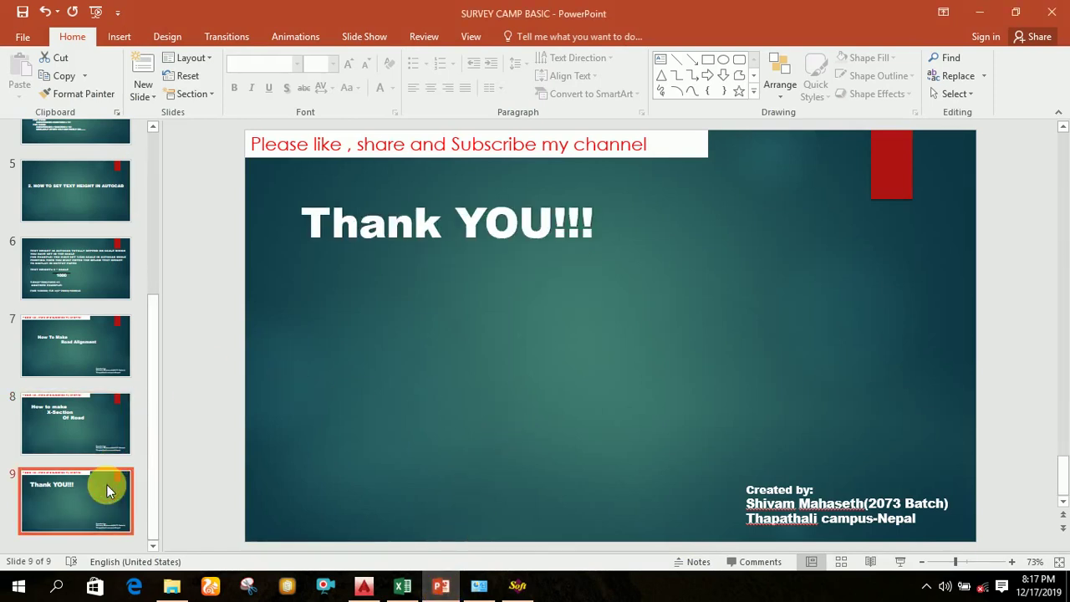